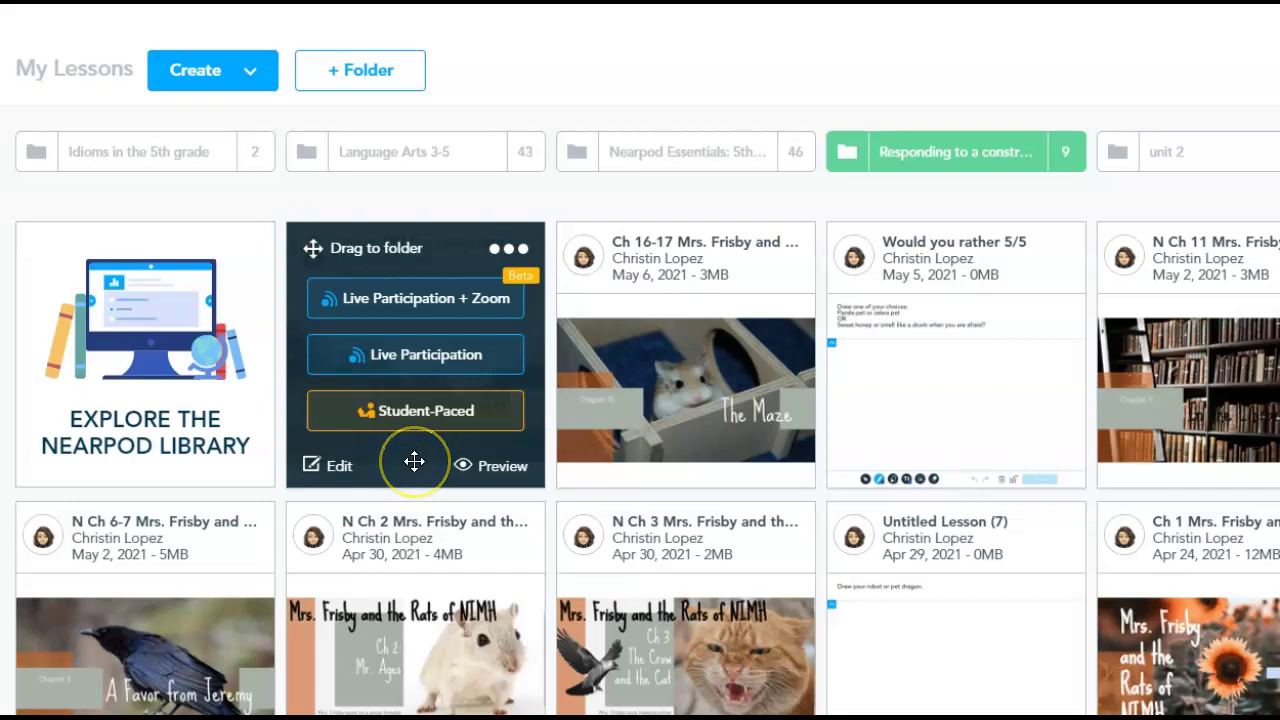
Launch a new student-paced session of the lesson "N Ch 19 Mrs. Frisby and the Rats of NIMH".
click(402, 457)
click(404, 434)
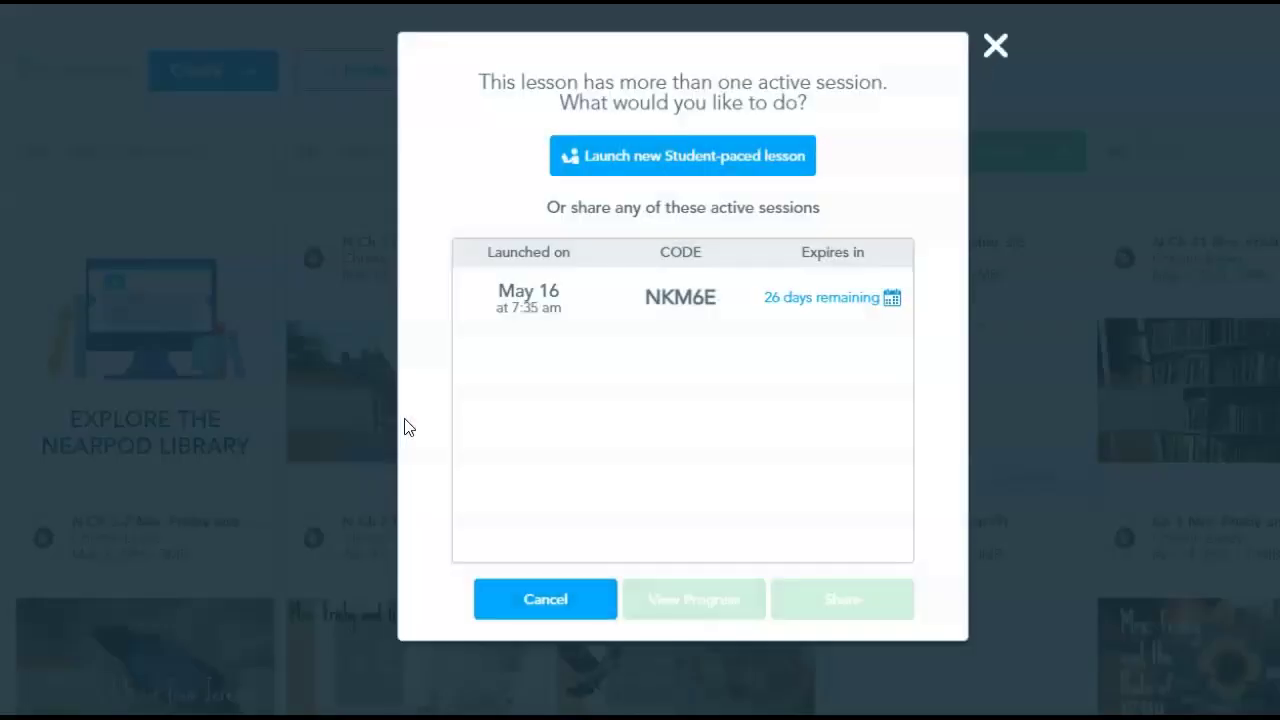
click(587, 381)
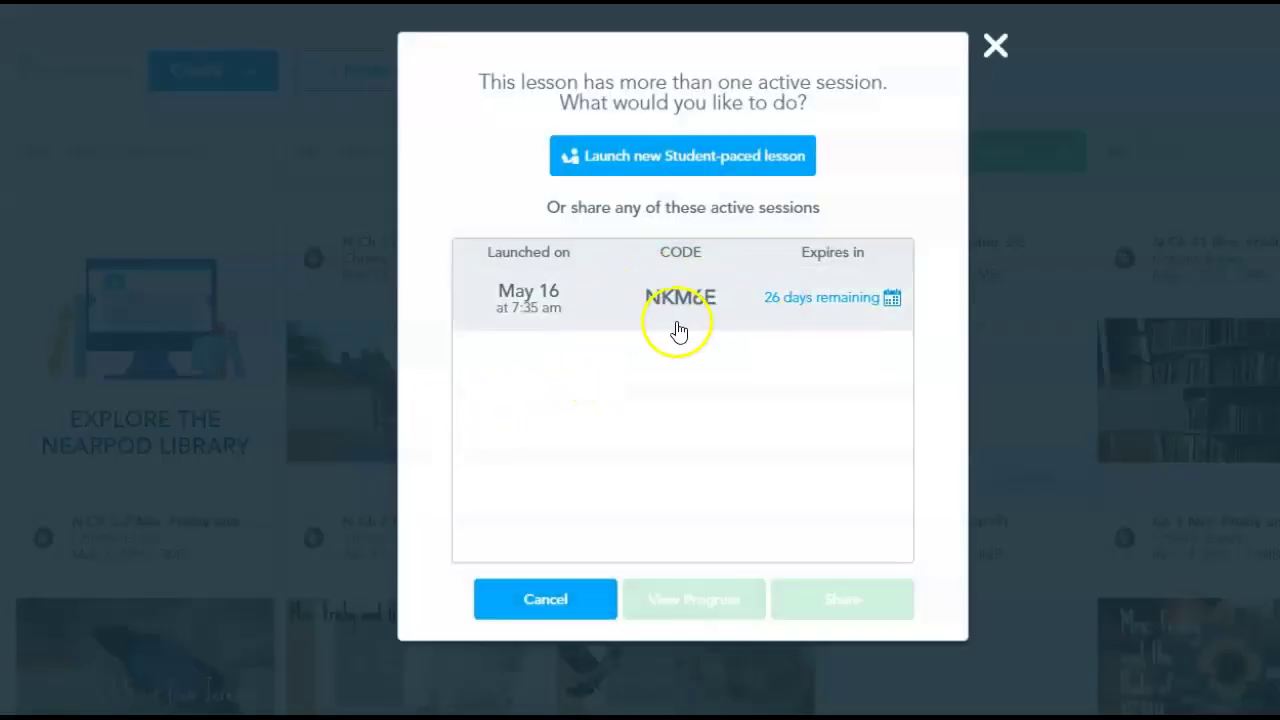
click(672, 165)
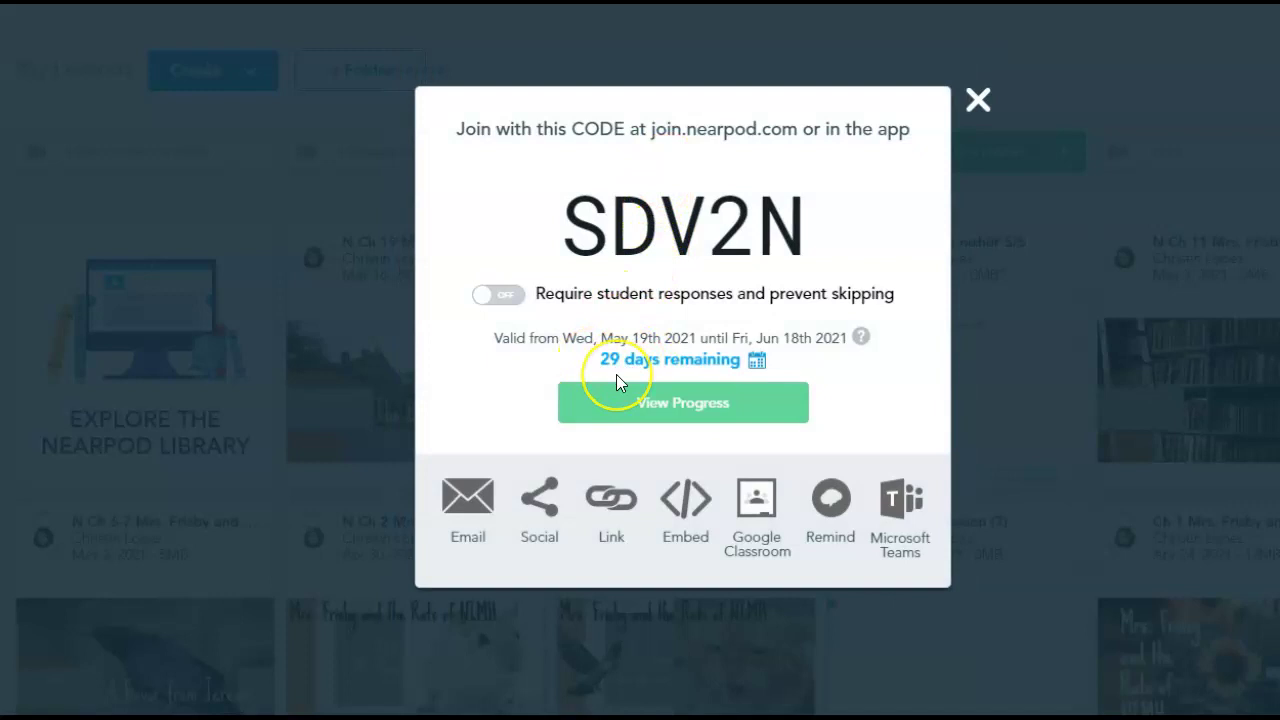
Require student responses and prevent skipping for the session, and copy its share link.
click(503, 300)
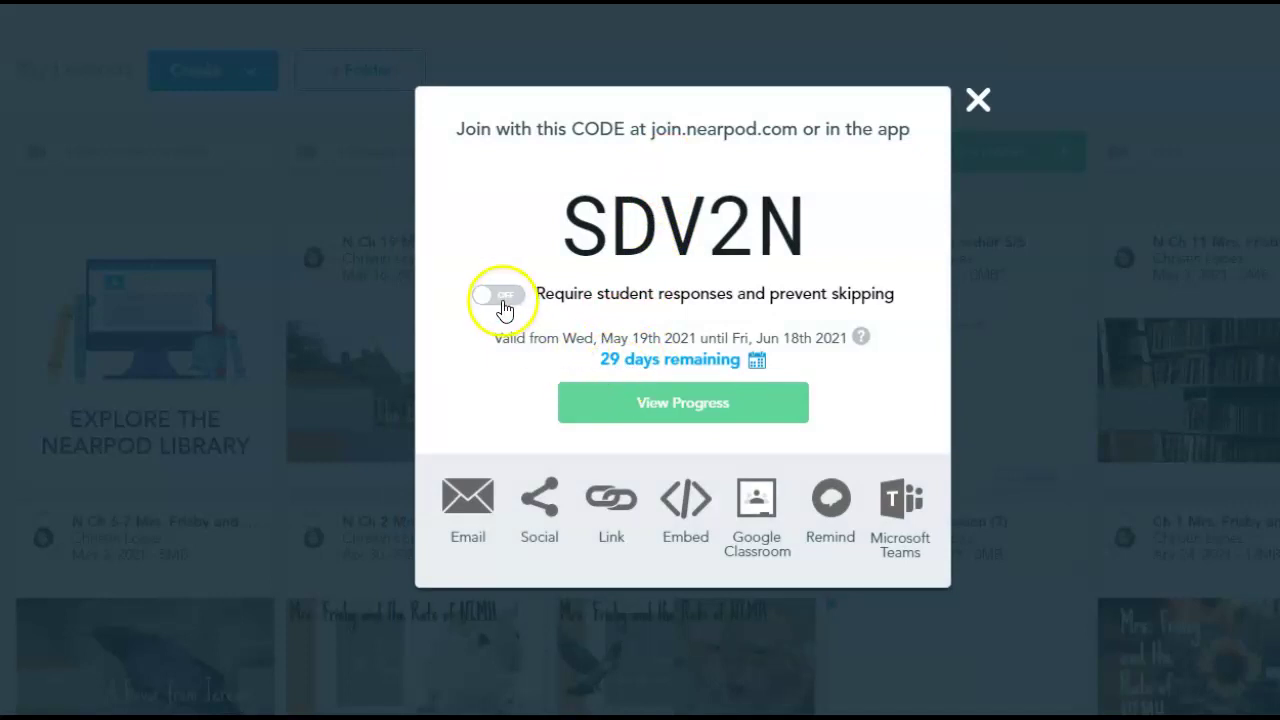
click(500, 300)
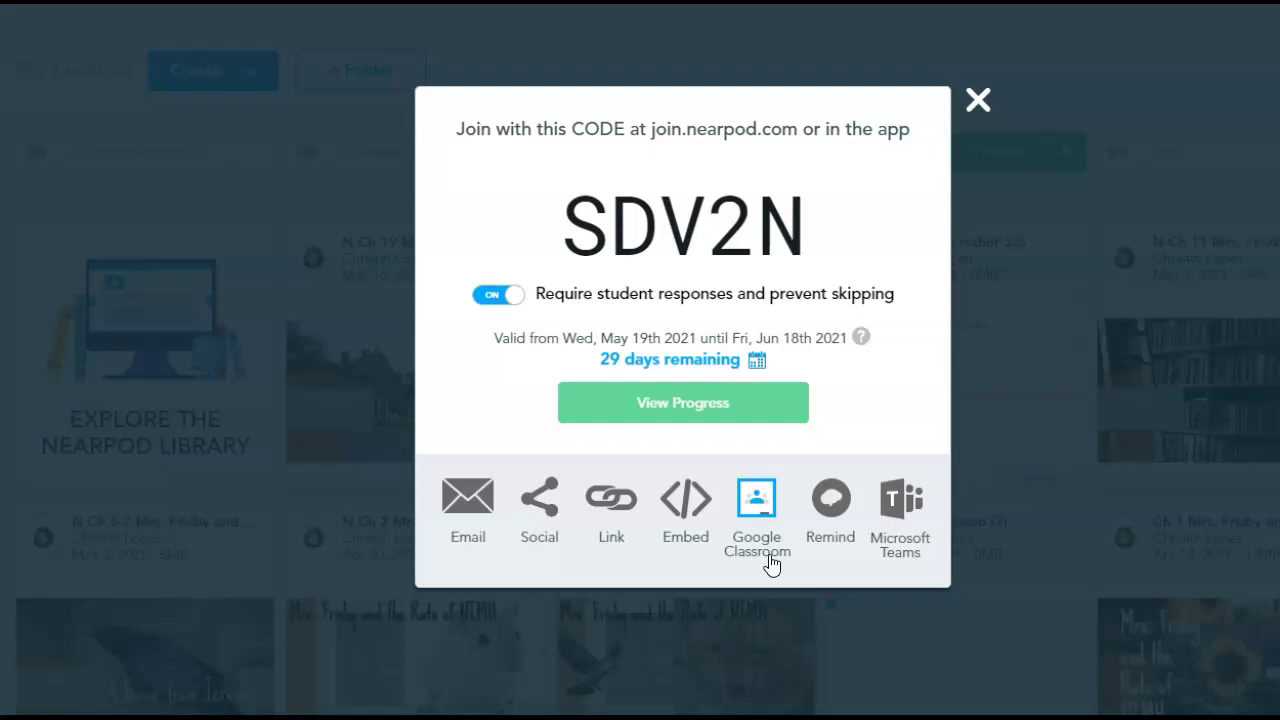
click(605, 508)
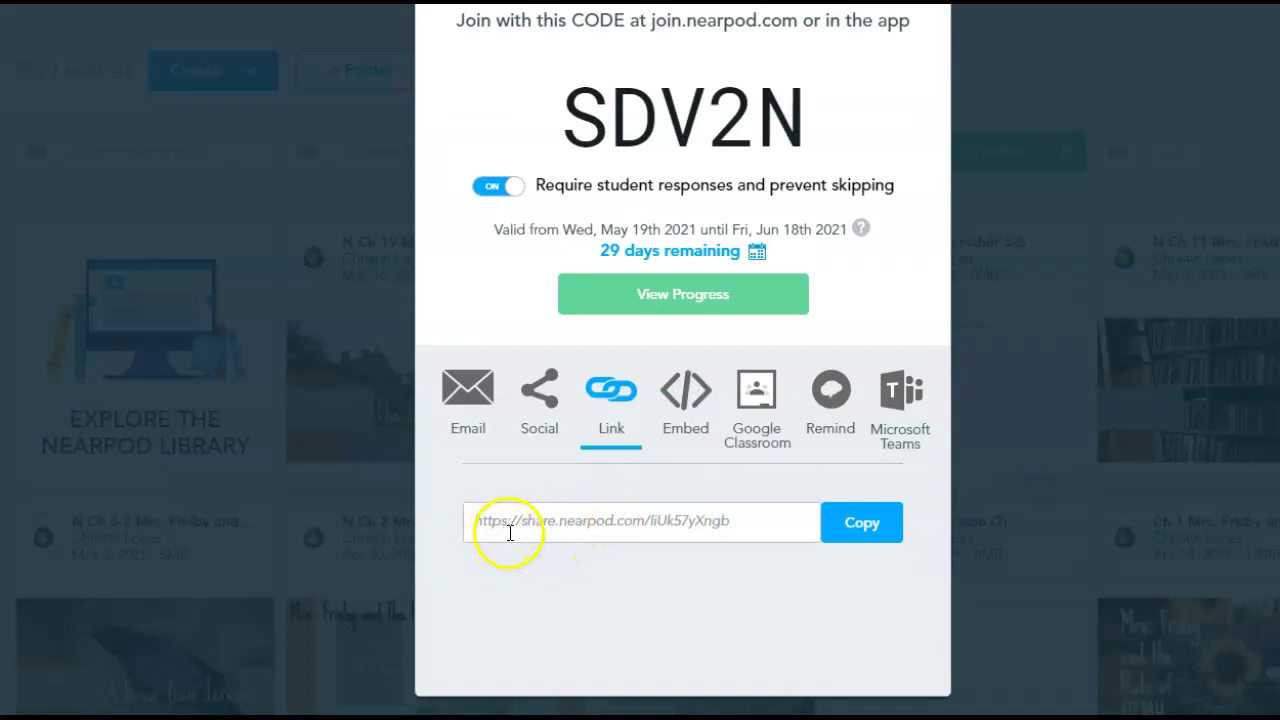
click(876, 536)
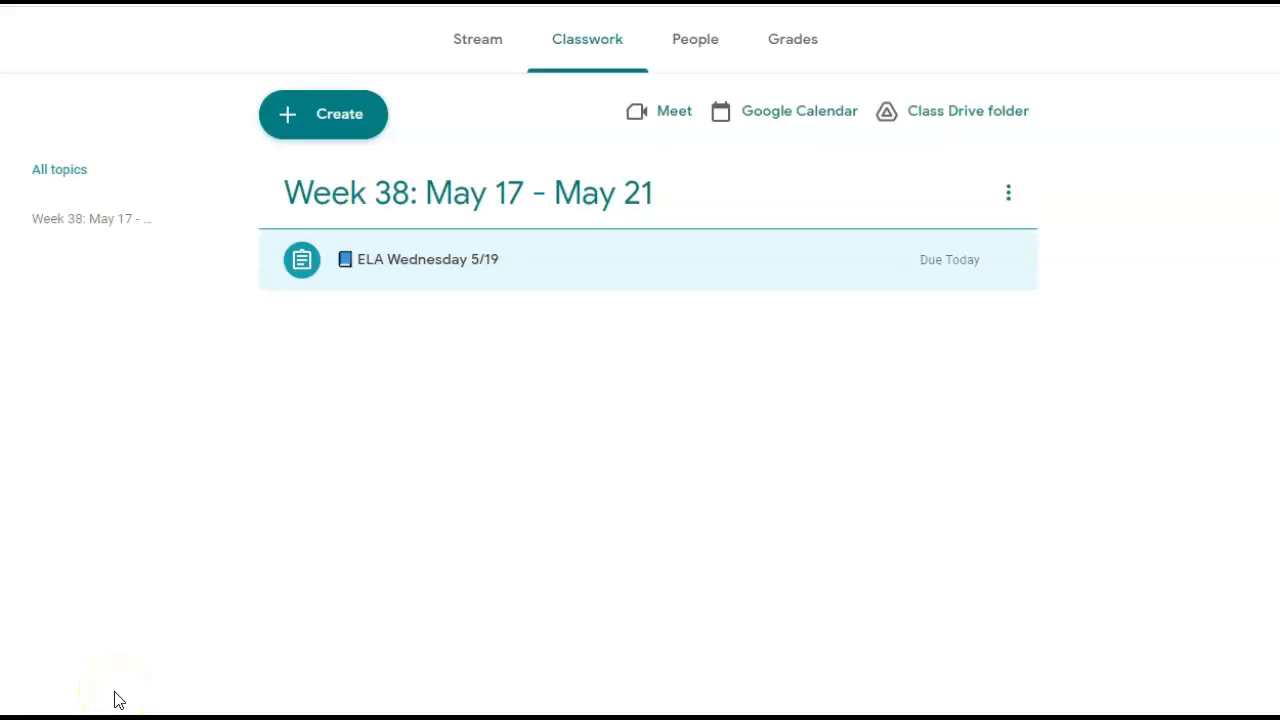
In Google Classroom, create the assignment "ELA Monday May 17" with instructions to complete the Nearpod after chapter 19, and attach the copied lesson link.
click(331, 127)
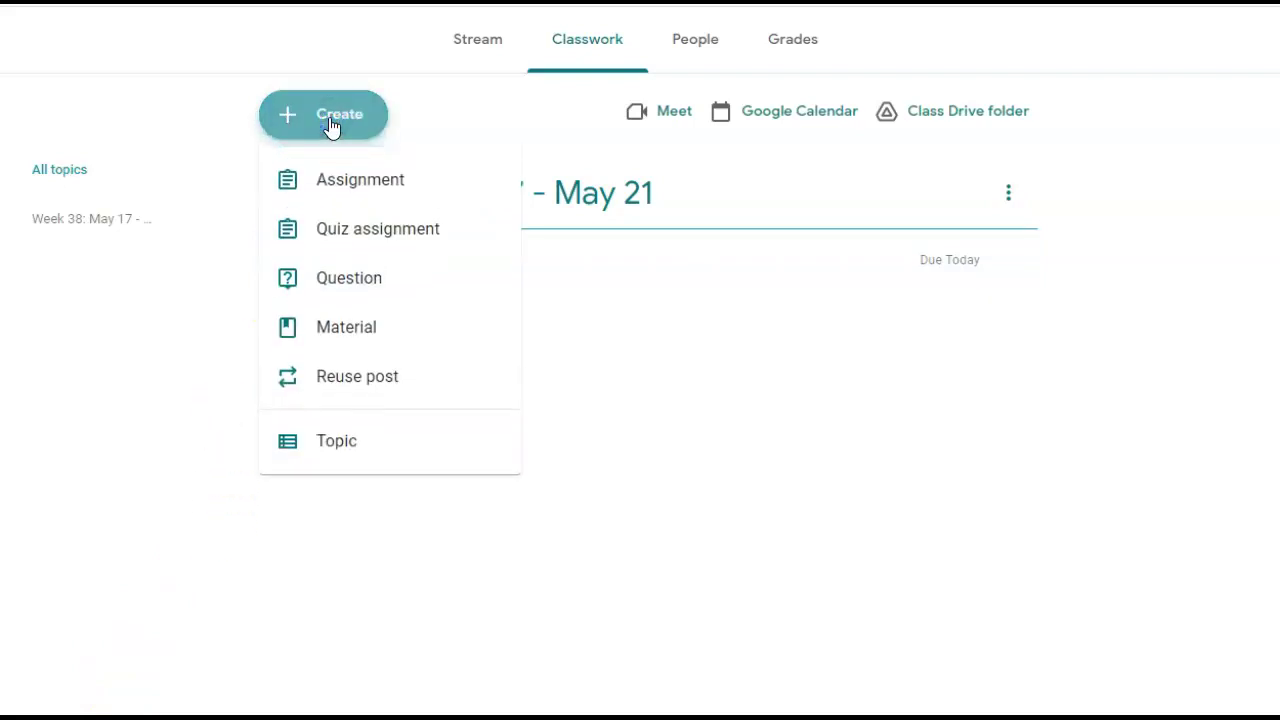
click(324, 190)
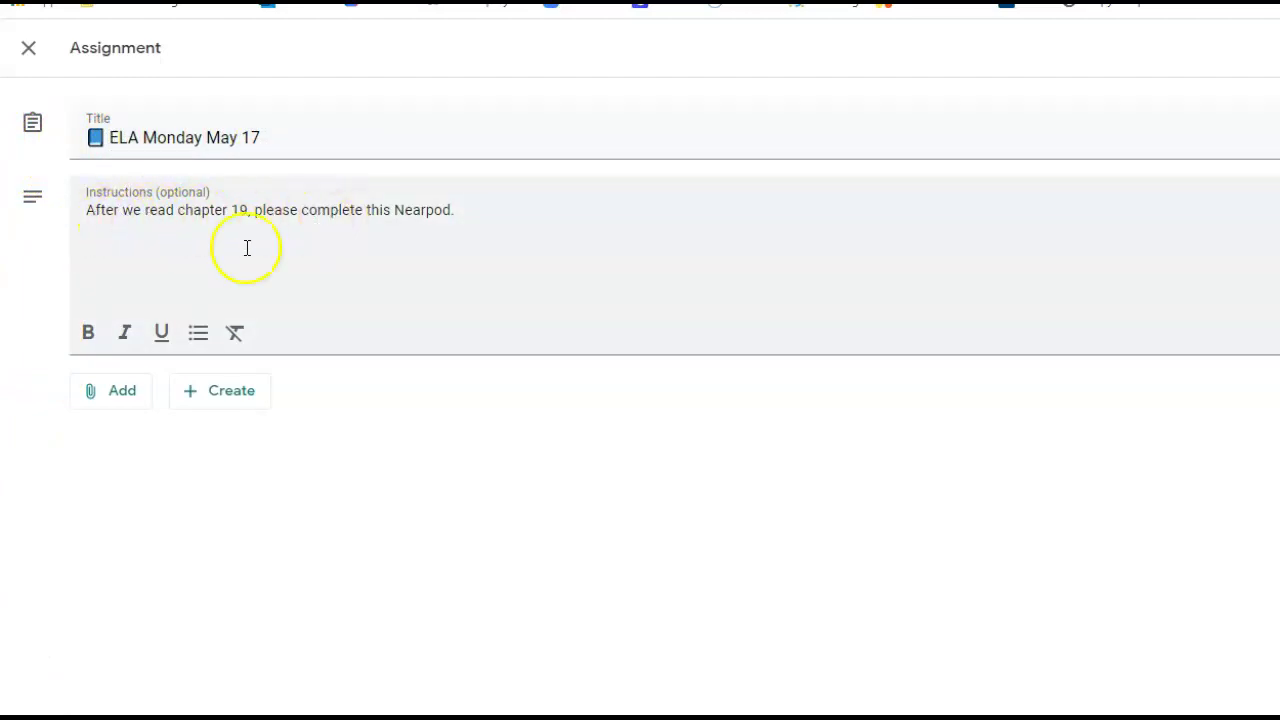
click(102, 400)
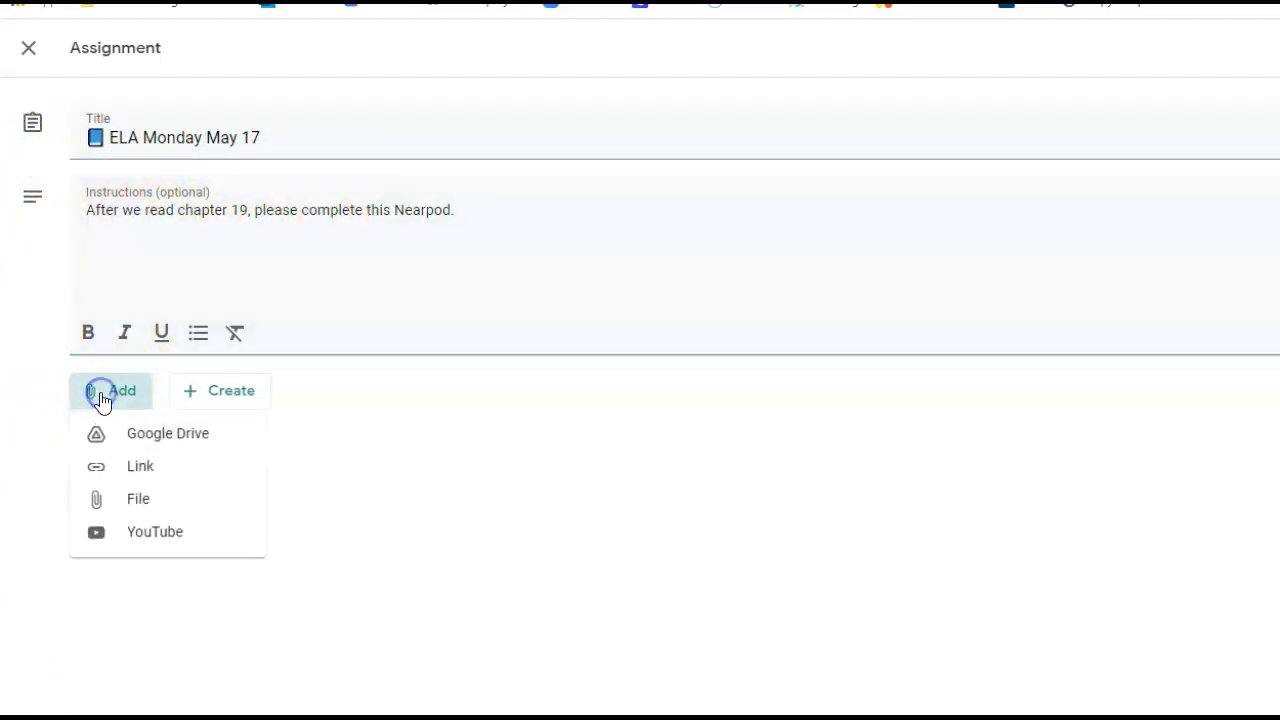
click(129, 468)
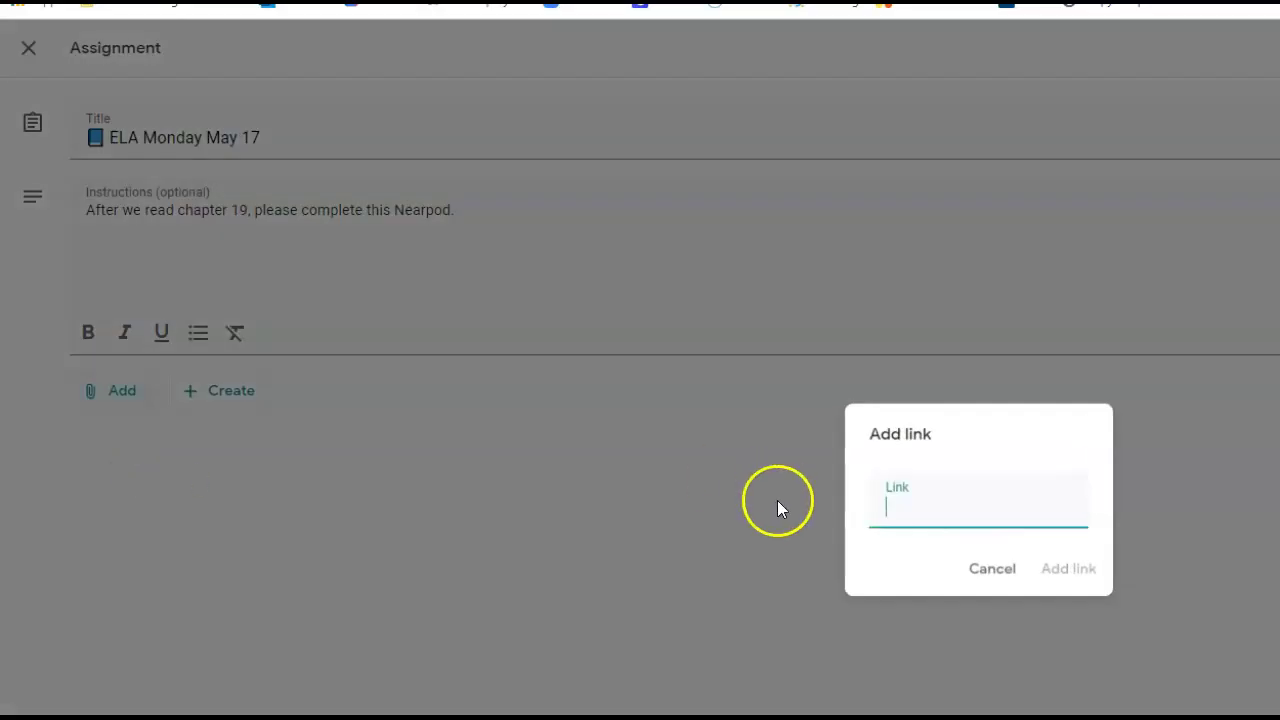
click(996, 506)
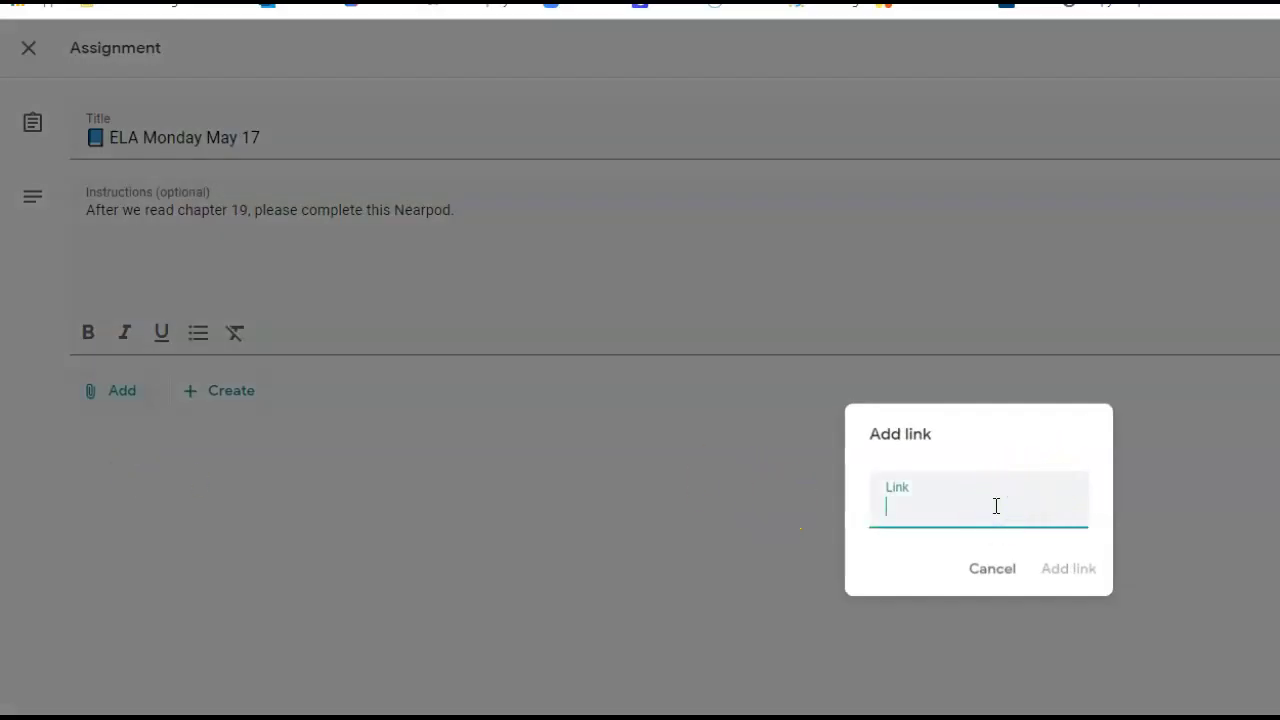
key(ctrl+v)
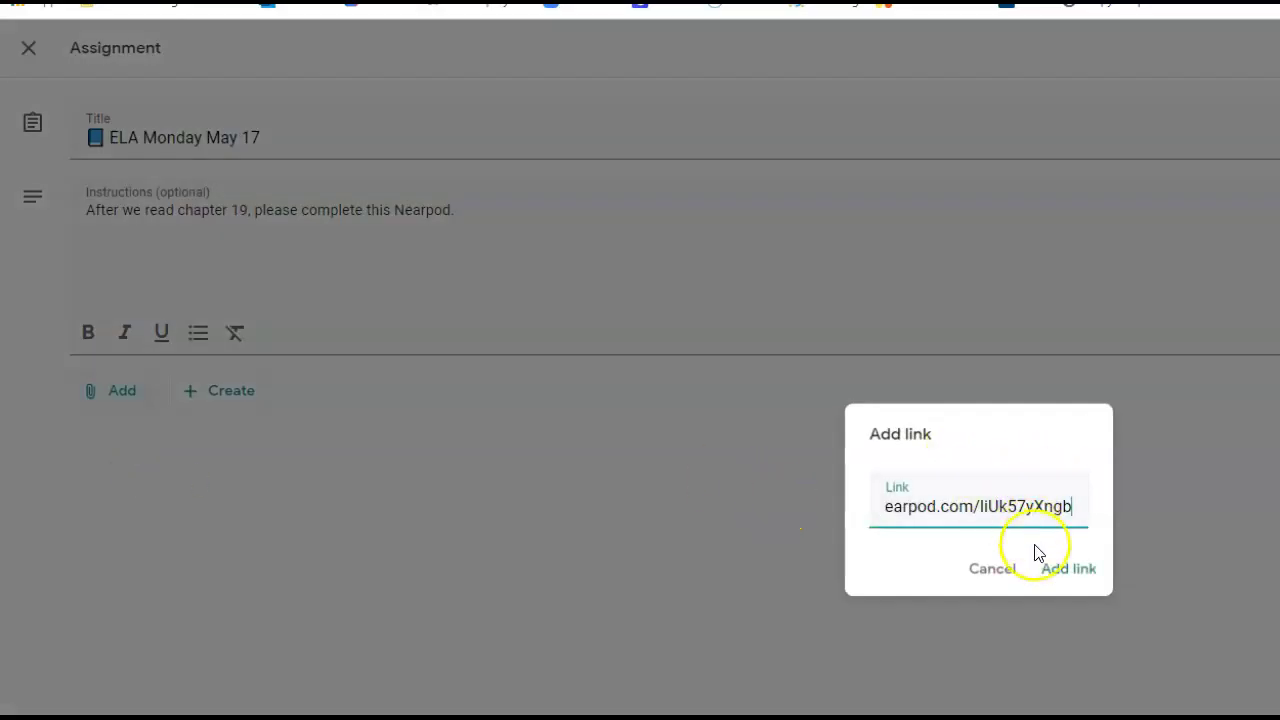
click(1062, 572)
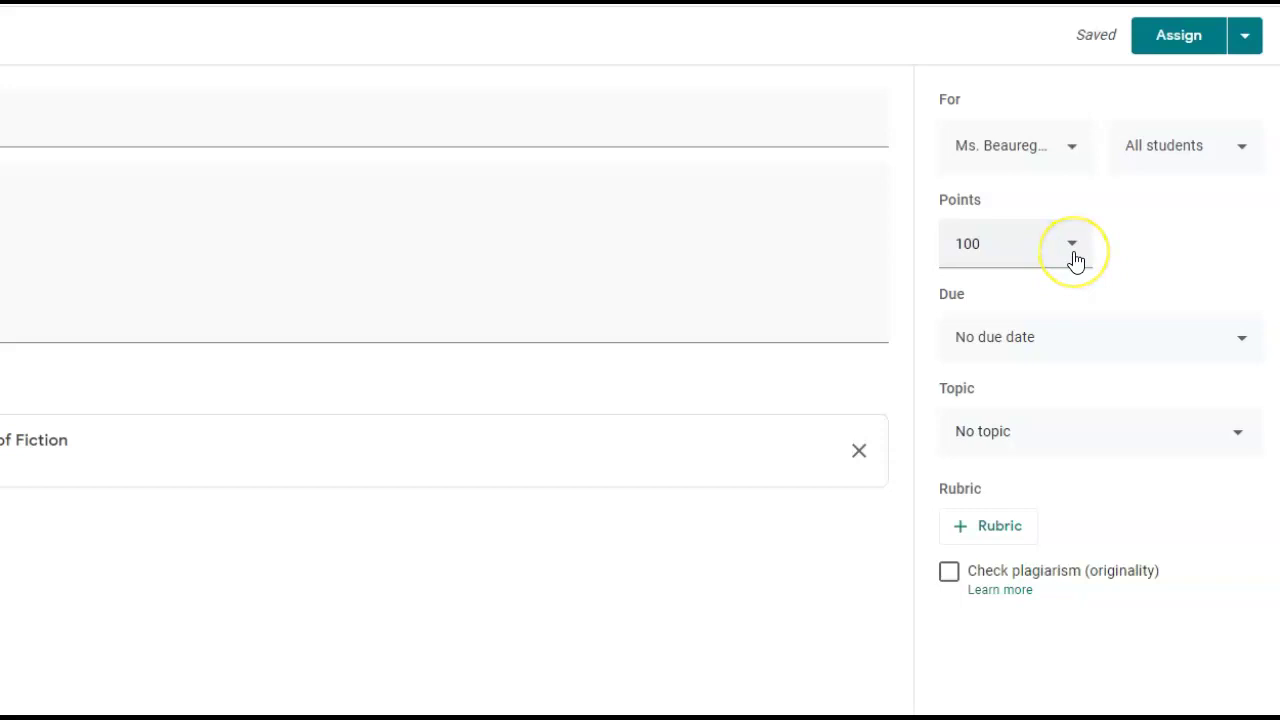
Make the assignment ungraded and set its due date to May 19, 2021.
click(1075, 260)
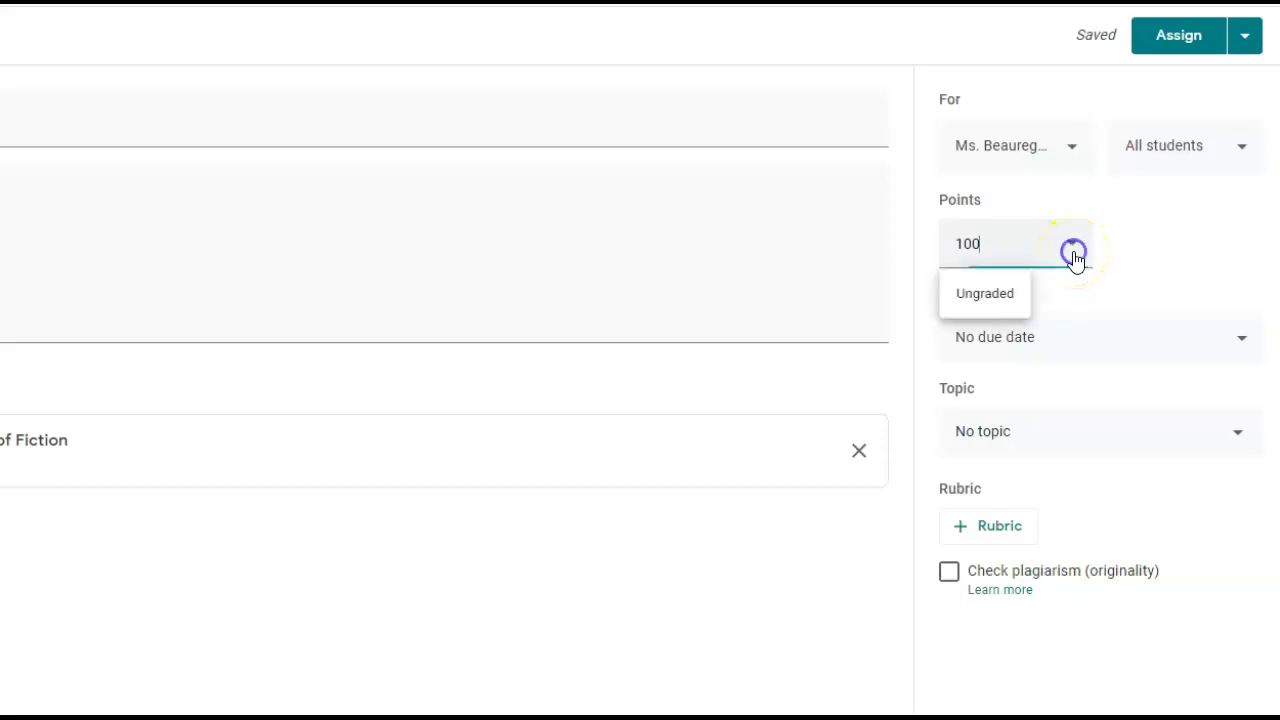
click(1006, 303)
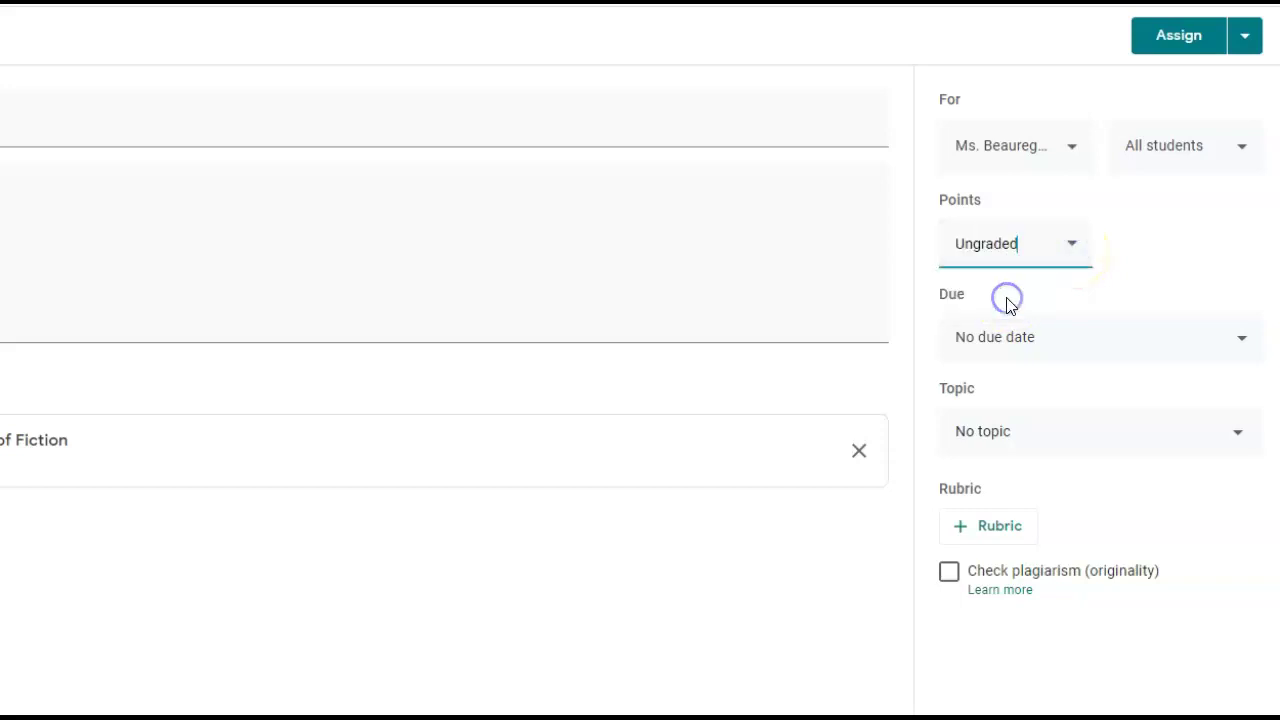
click(1057, 337)
click(1058, 426)
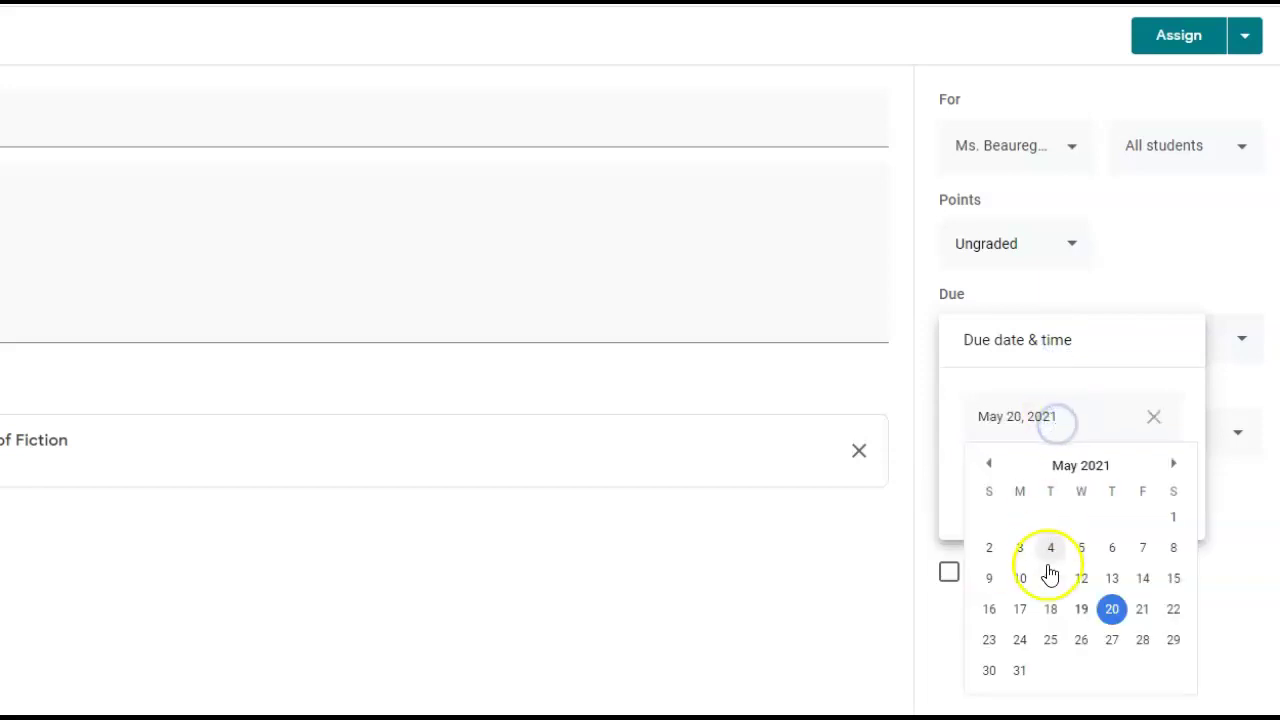
click(1081, 609)
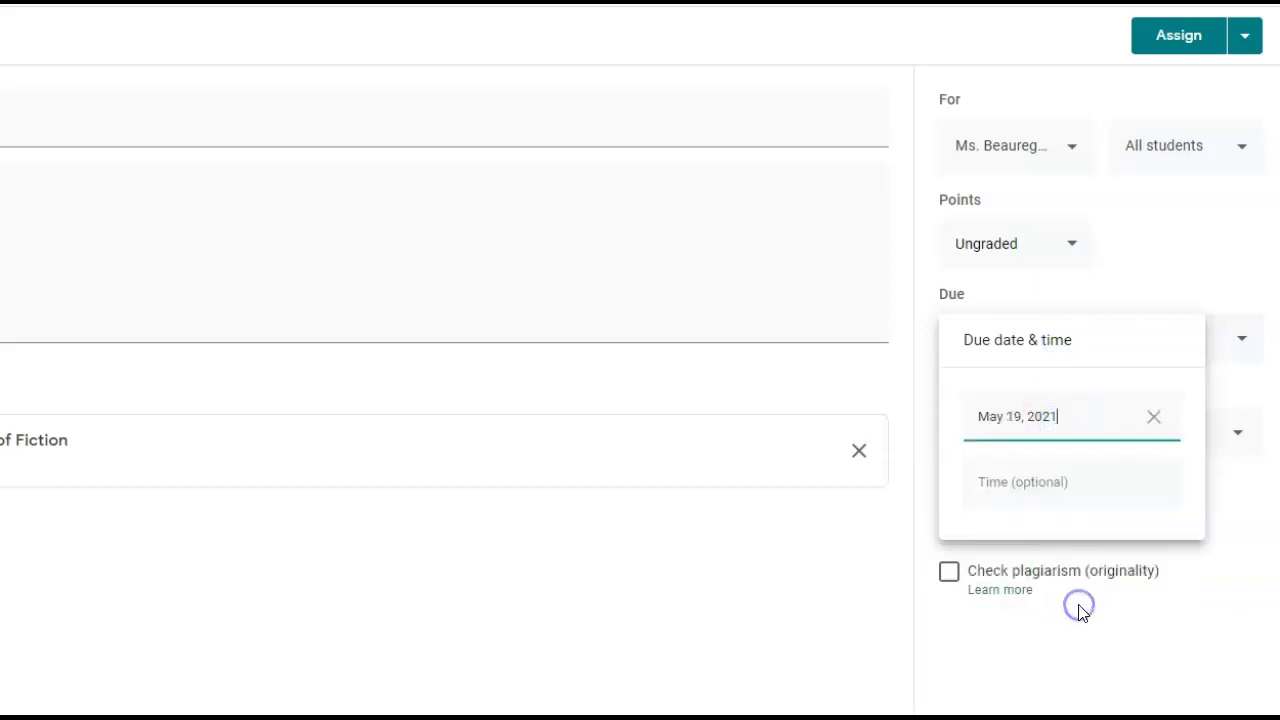
click(1153, 252)
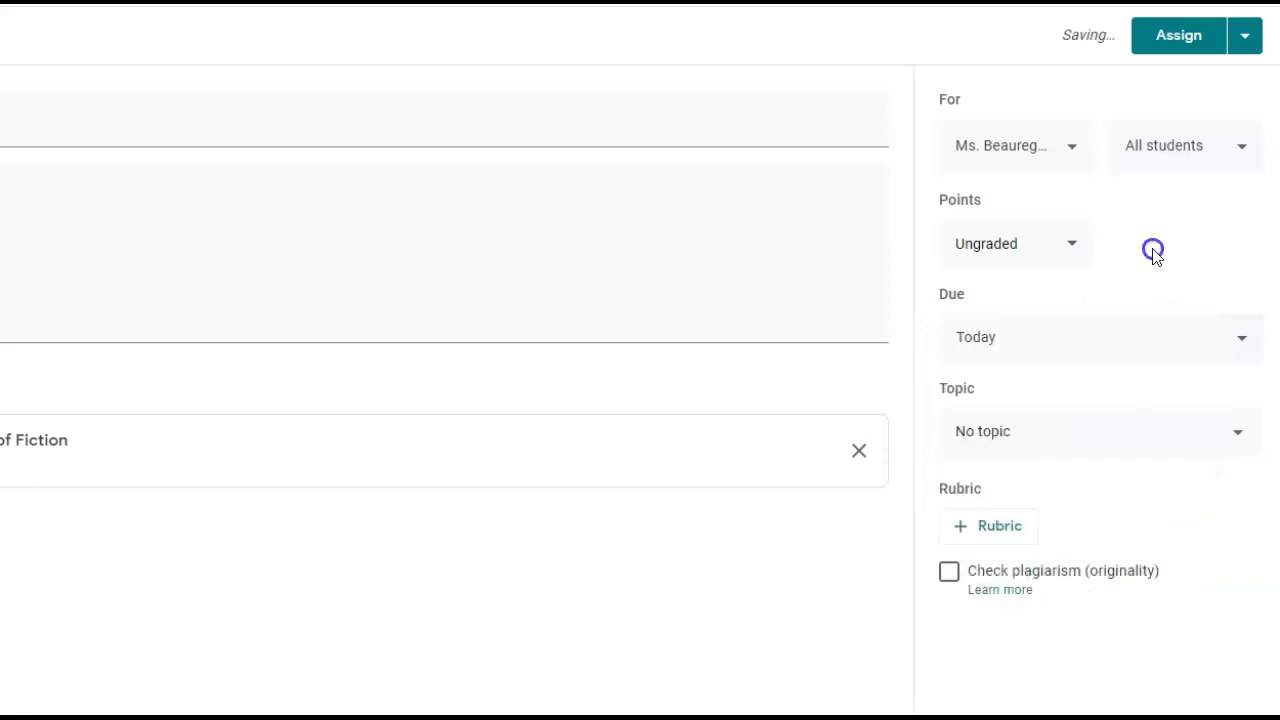
Put the assignment under the topic "Week 38: May 17 - May 21" and assign it to the class.
click(1078, 431)
click(1050, 550)
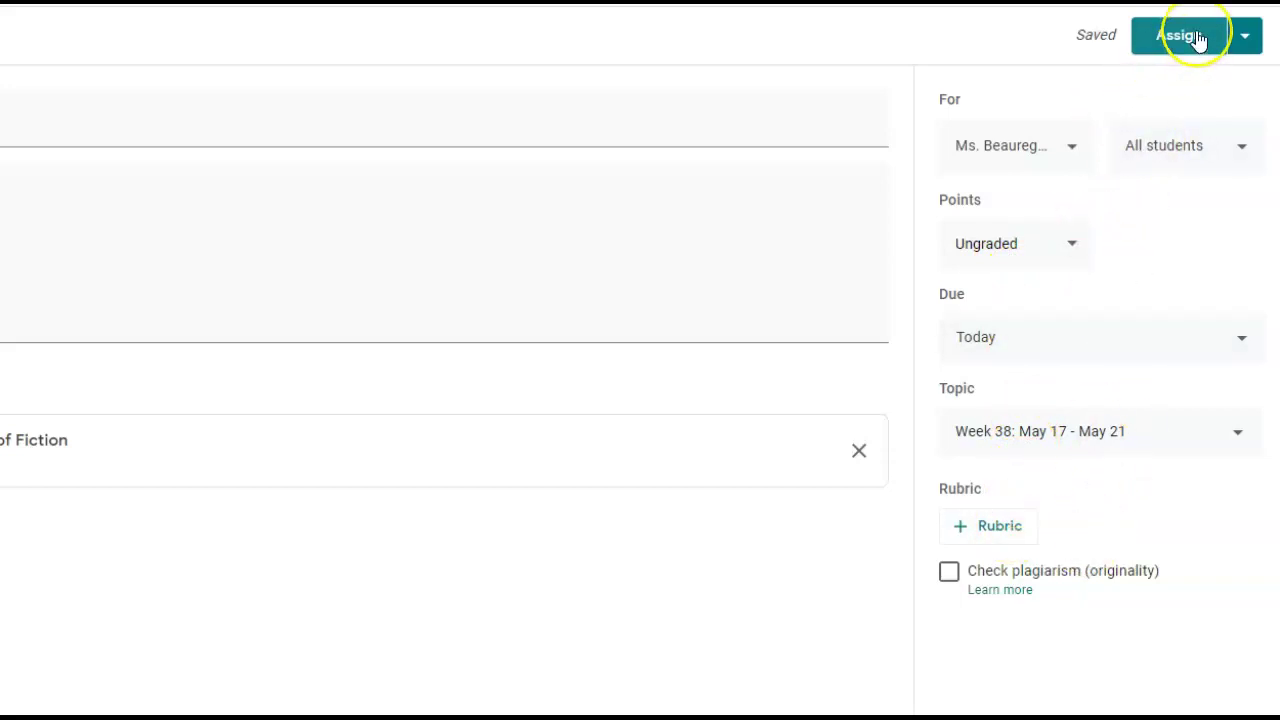
click(1247, 39)
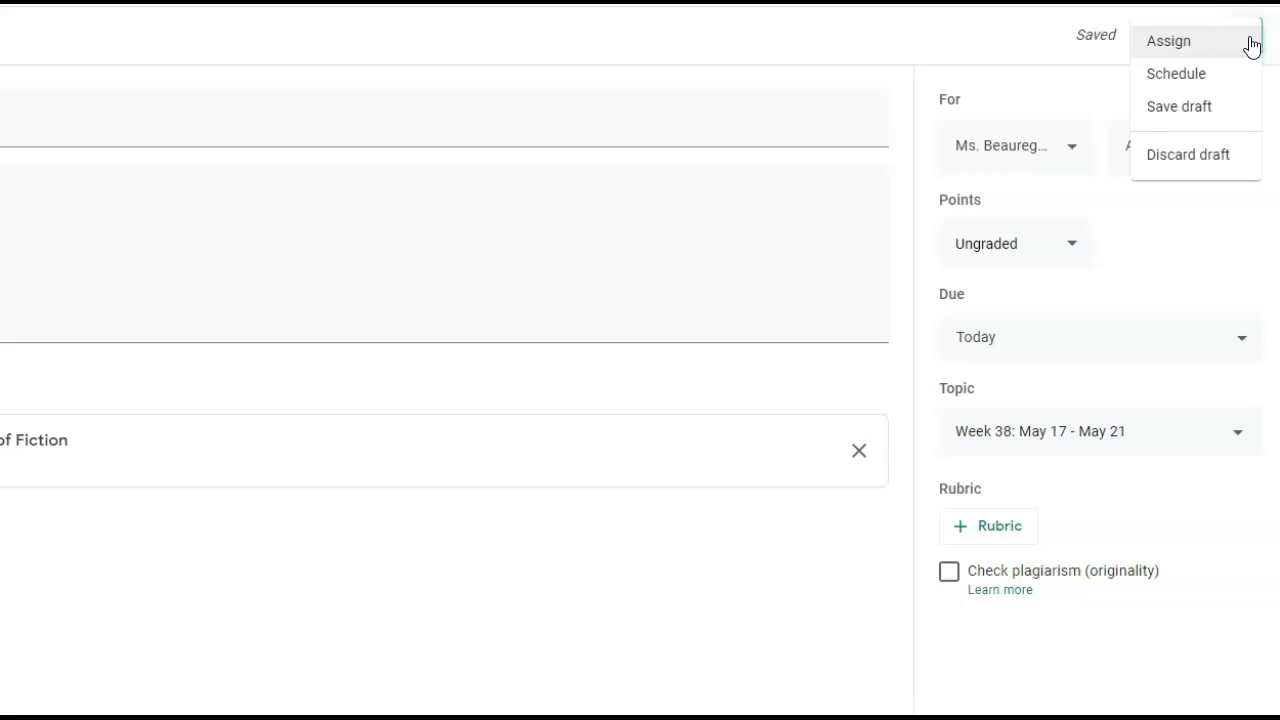
click(1185, 48)
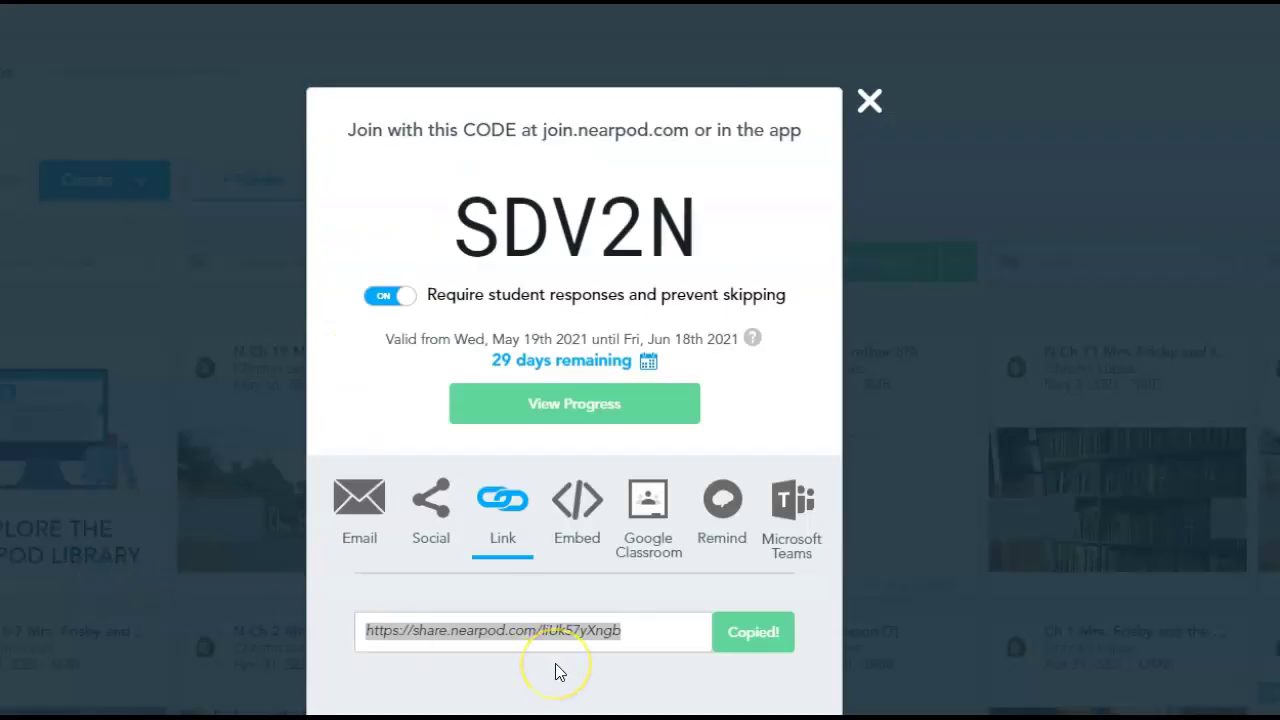
Back in Nearpod, share the session directly to Google Classroom as a new assignment for the teacher's own 3rd Grade class.
click(652, 503)
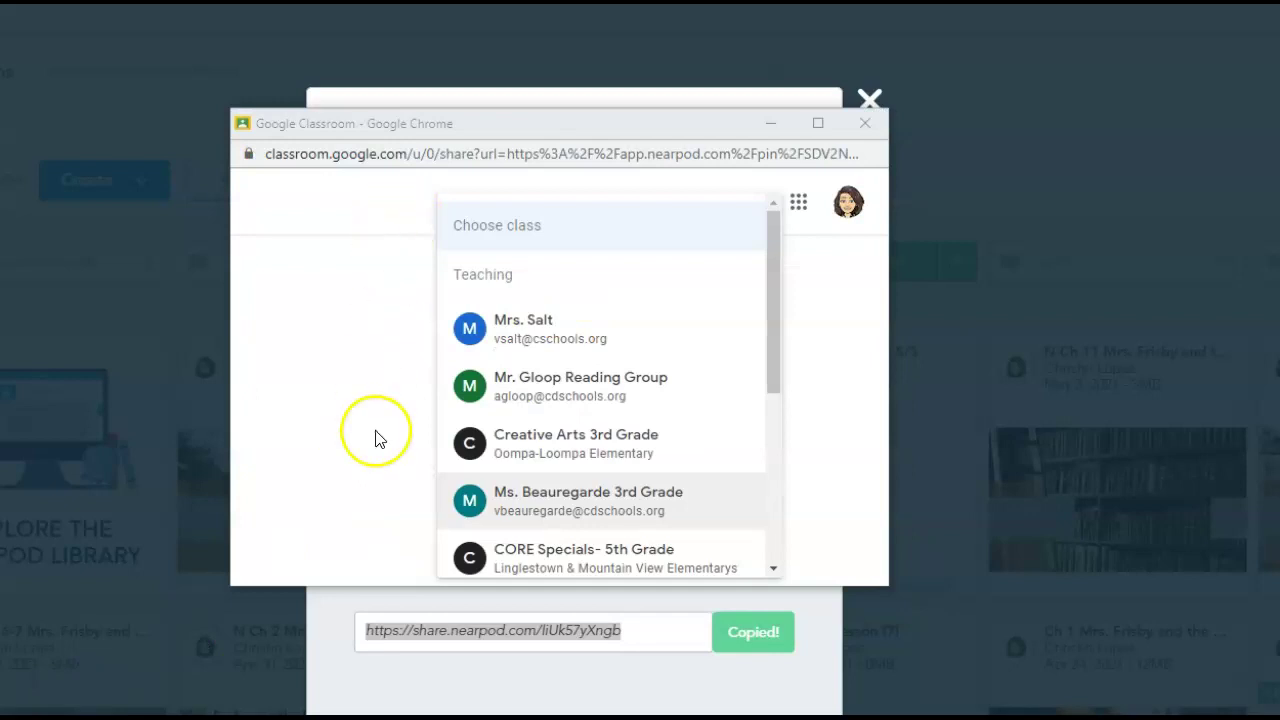
click(517, 508)
click(560, 468)
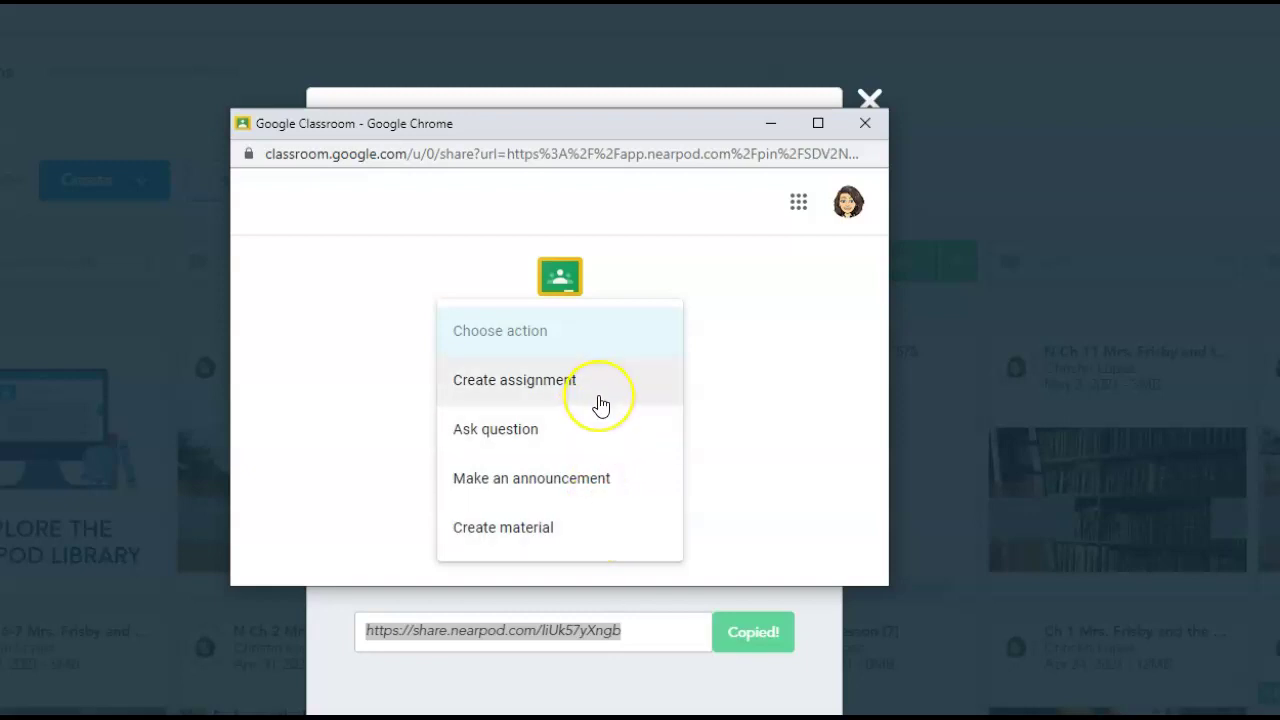
click(600, 404)
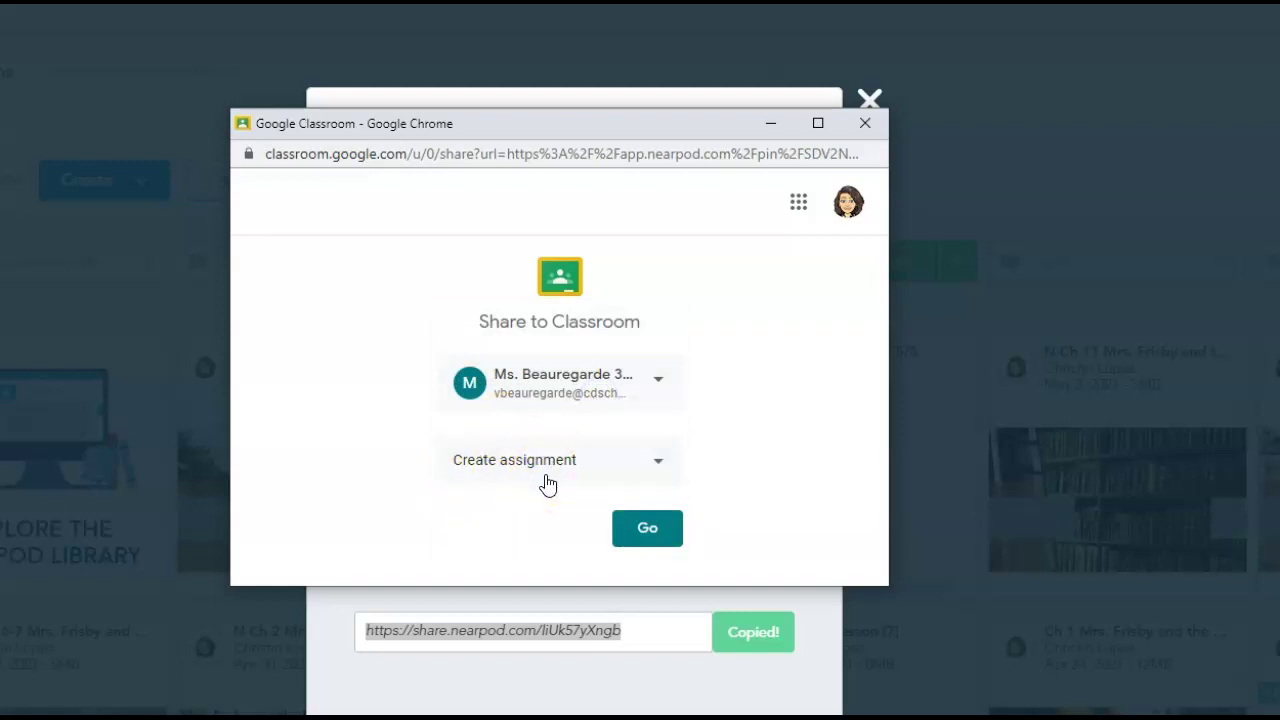
click(646, 524)
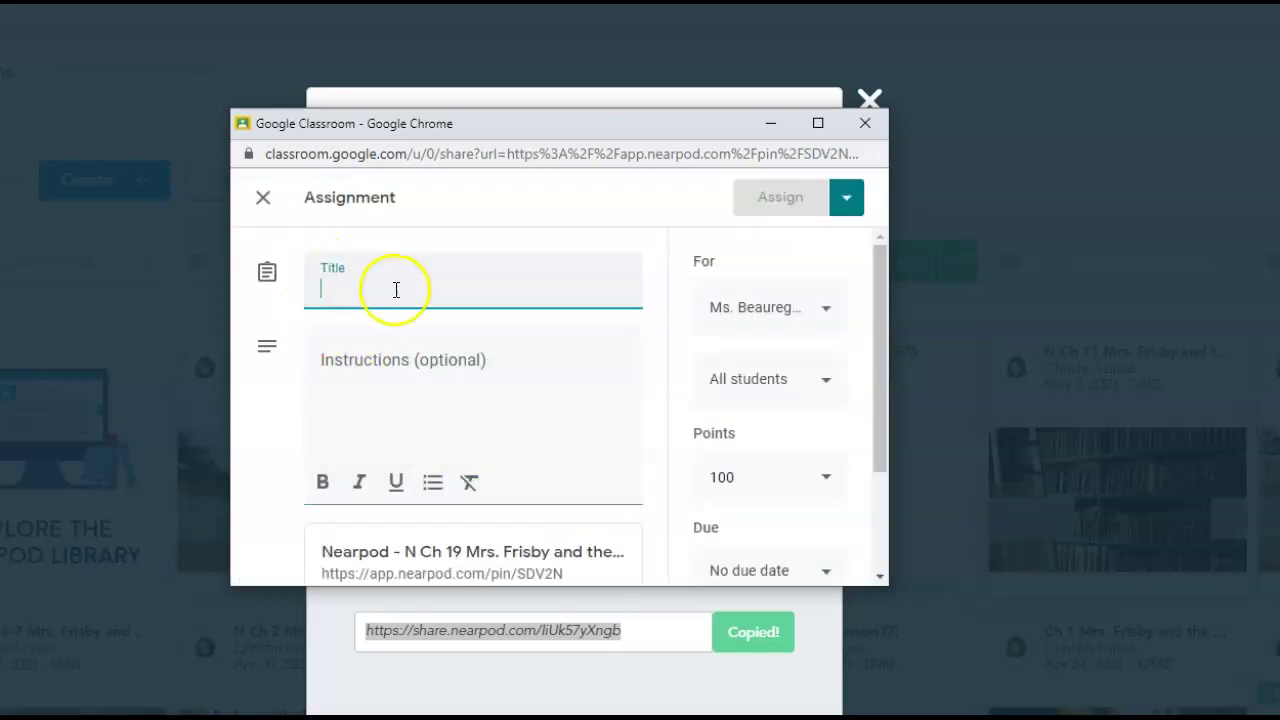
Move and enlarge the Google Classroom pop-up window so the whole assignment form fits.
drag(589, 130, 486, 52)
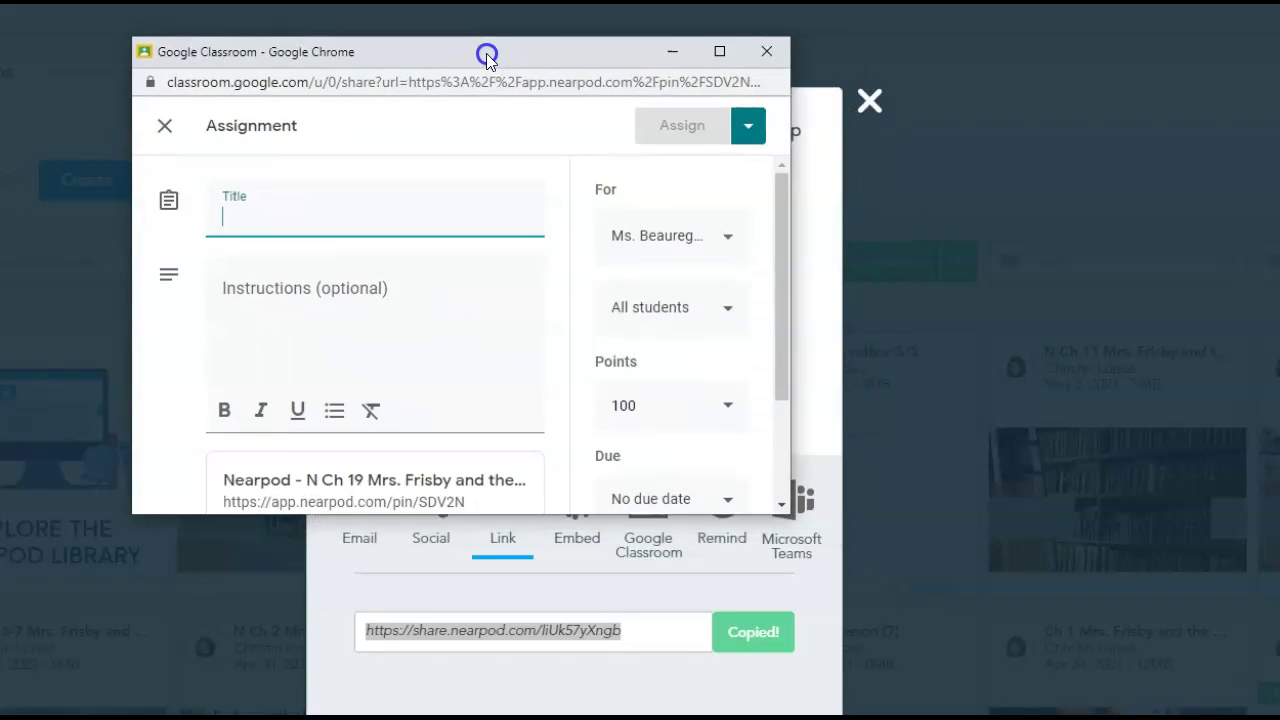
drag(785, 508, 1049, 510)
drag(652, 509, 682, 686)
Assign "ELA Monday May 17" as ungraded, due today under "Week 38: May 17 - May 21", with instructions to complete the Nearpod after reading Ch 19.
click(269, 209)
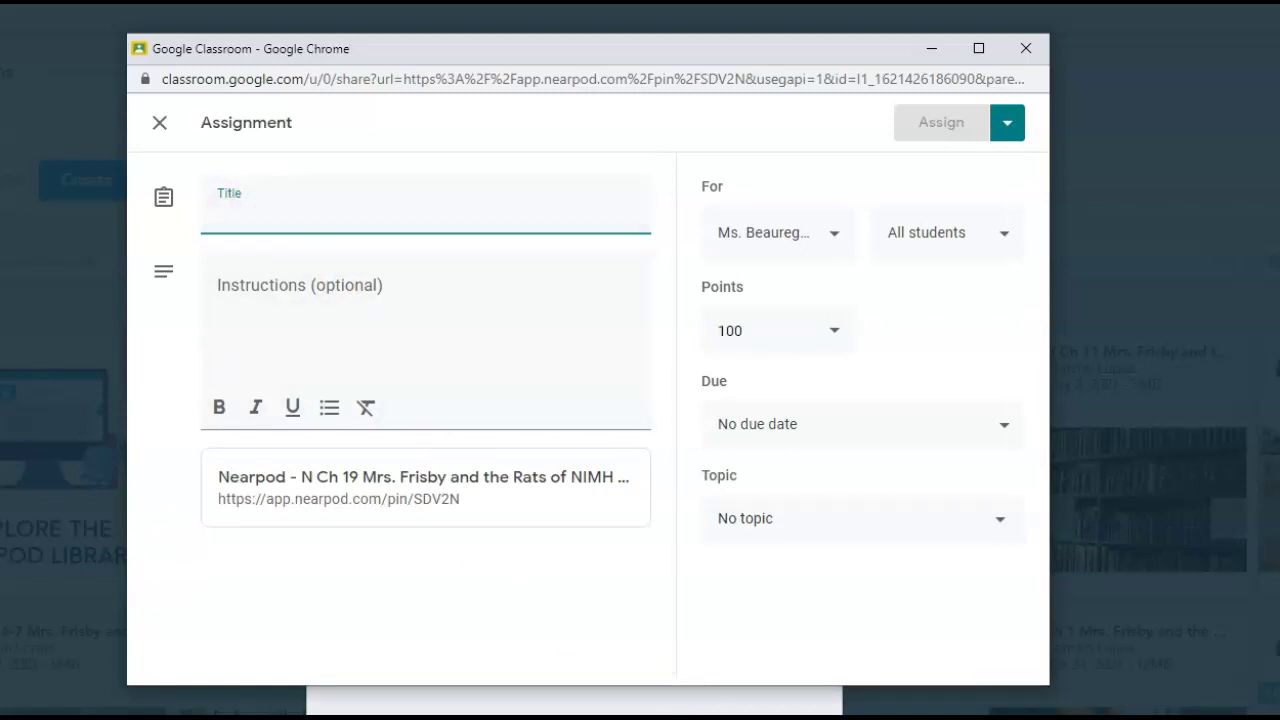
click(307, 630)
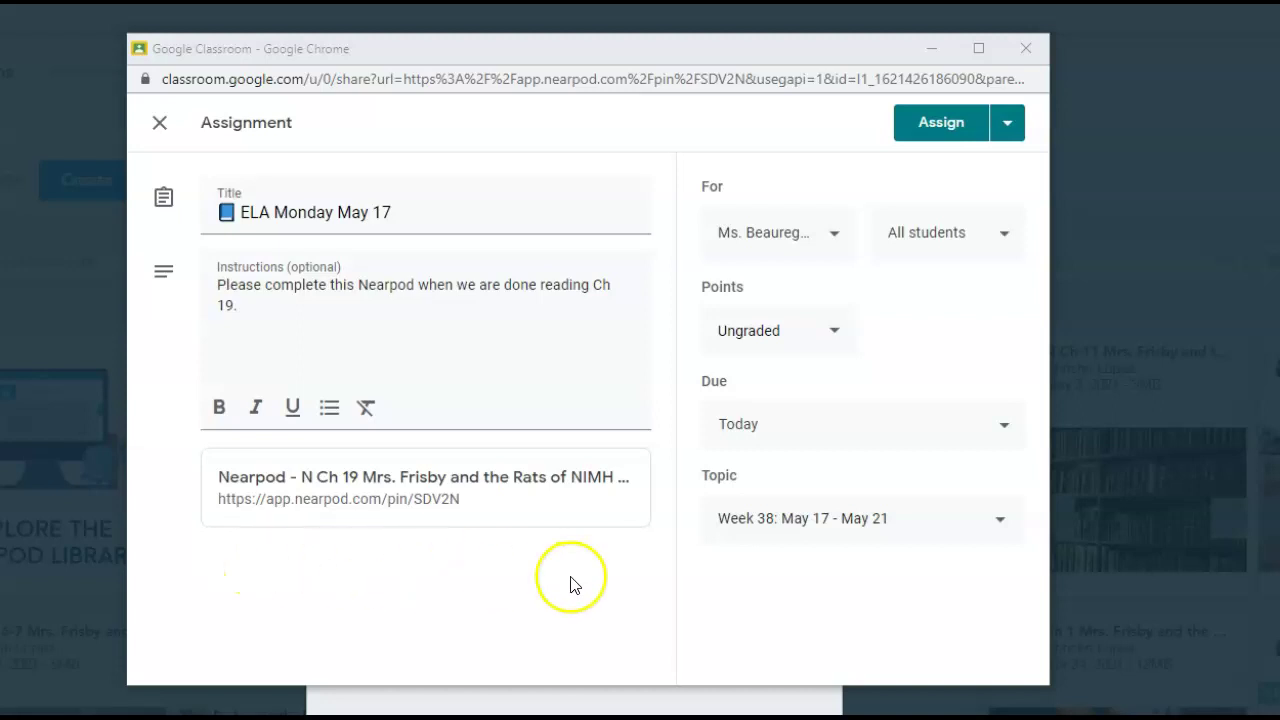
click(945, 124)
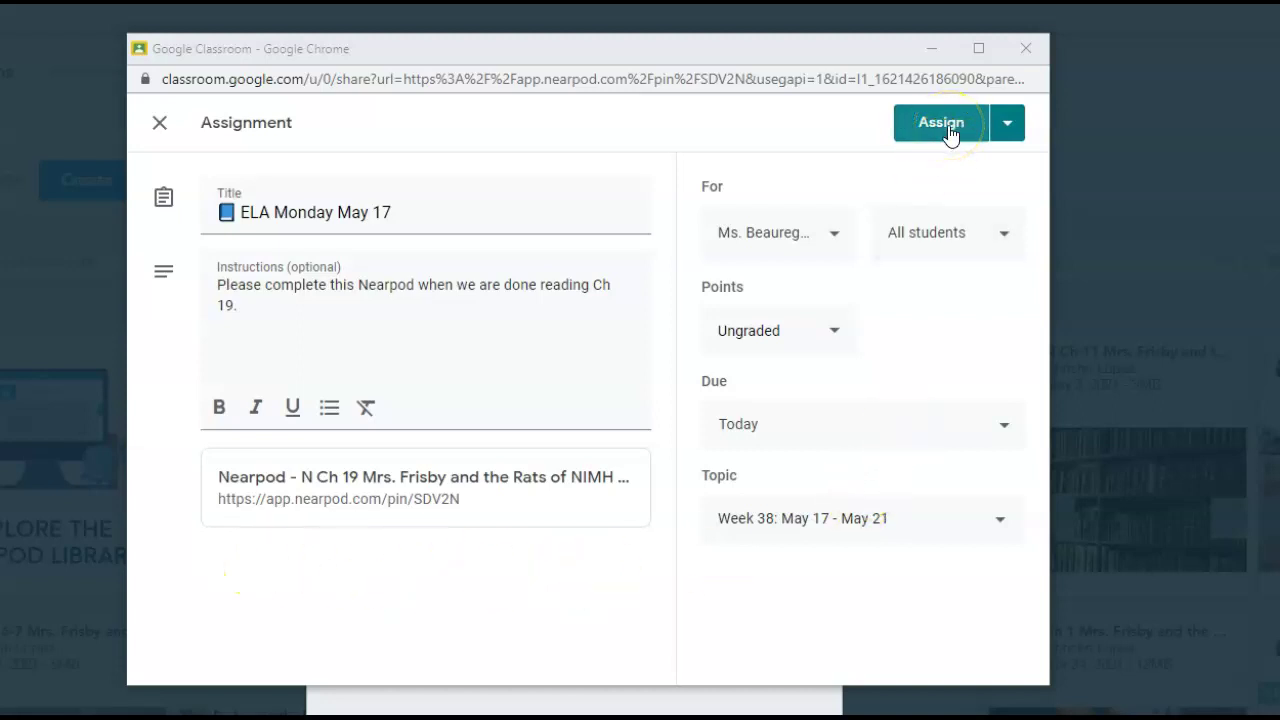